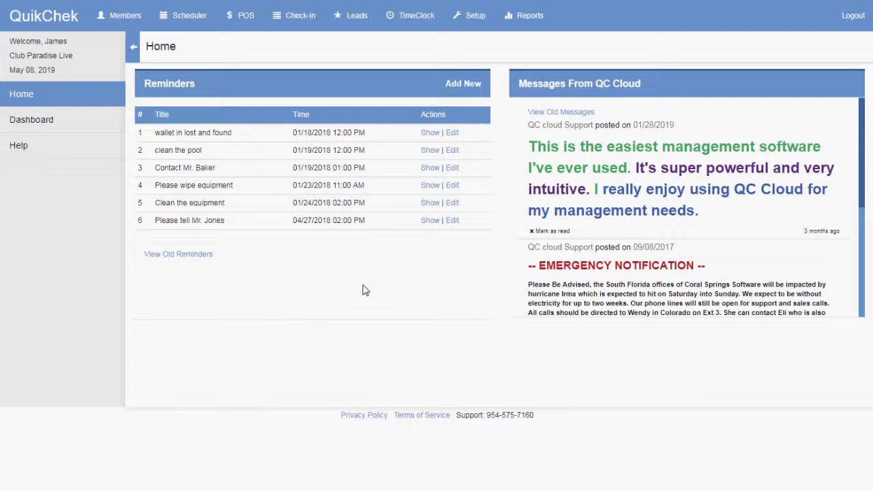
# Step: Open QuikChek's Setup area to show the Checkin Setup activity list
pyautogui.click(463, 21)
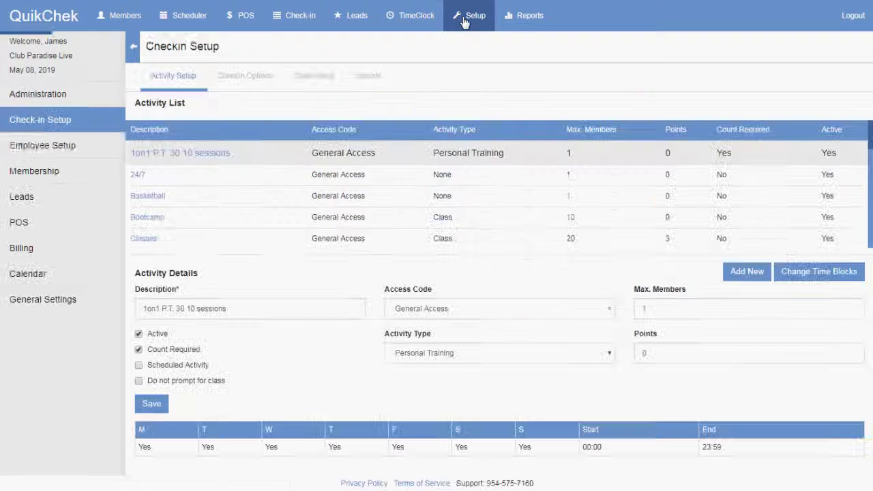
# Step: Open the POS categories list and review the Candles, Clothing, Fridge and Guest categories
pyautogui.click(47, 231)
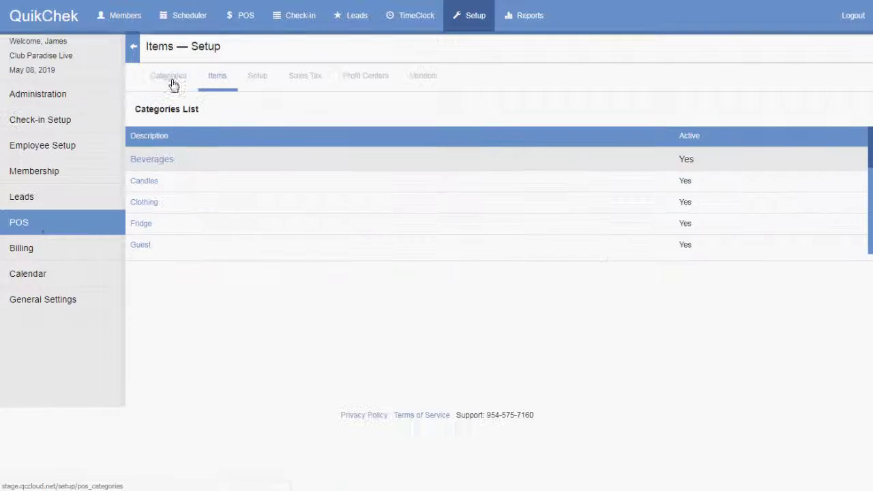
pyautogui.click(170, 81)
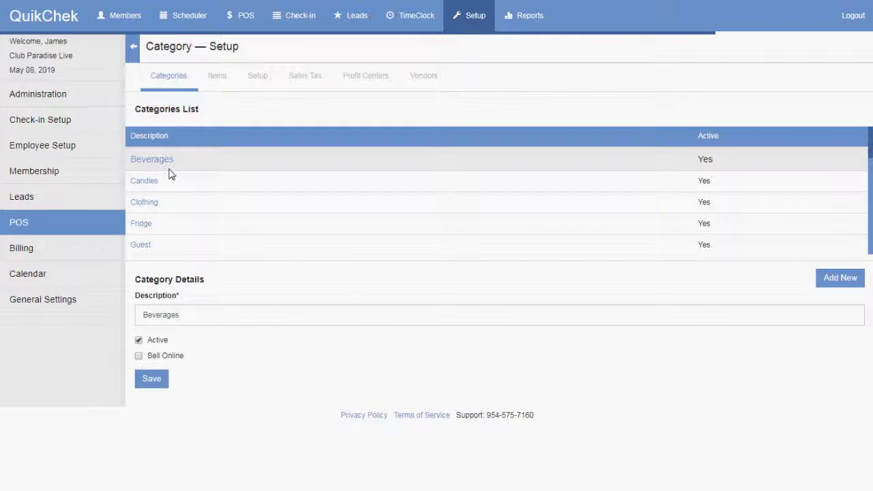
pyautogui.click(149, 182)
pyautogui.click(149, 203)
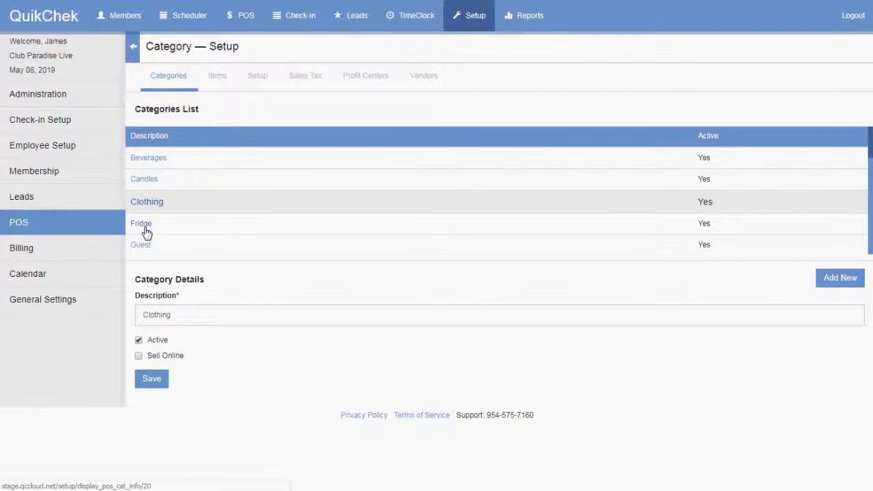
pyautogui.click(145, 225)
pyautogui.click(145, 244)
pyautogui.scroll(-1, 169, 191)
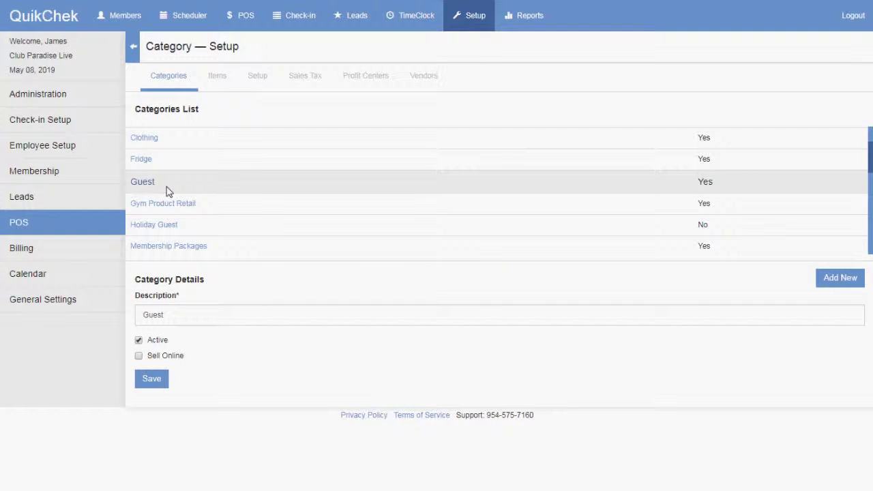
pyautogui.scroll(1, 169, 191)
# Step: Let Beverages sell online, then review the Membership Packages and Personal Training categories
pyautogui.click(155, 163)
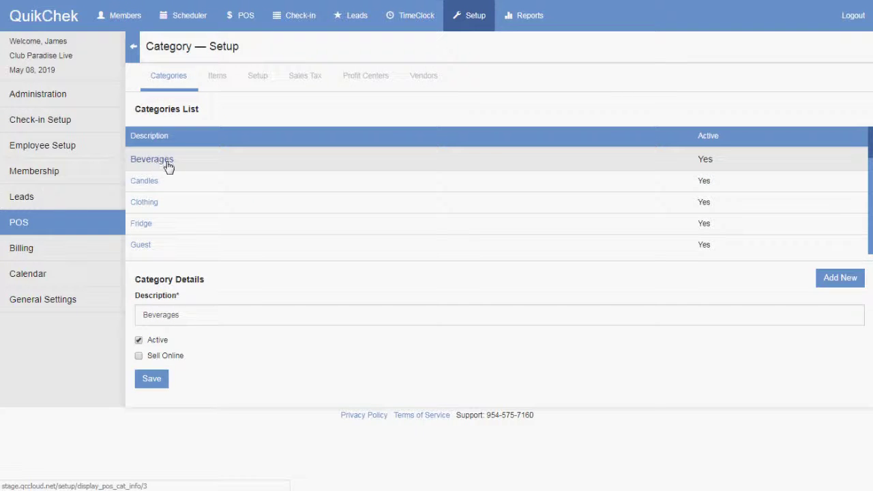
pyautogui.click(171, 357)
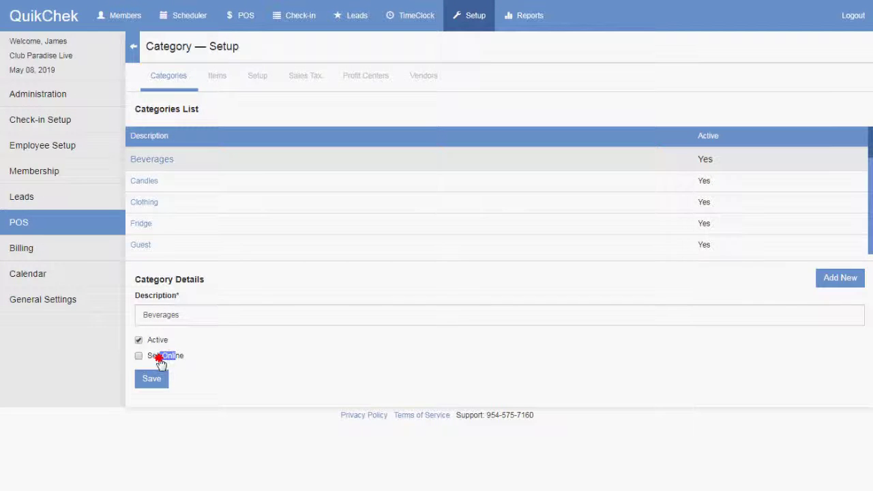
pyautogui.moveTo(200, 281); pyautogui.dragTo(166, 278)
pyautogui.click(162, 278)
pyautogui.scroll(-3, 150, 200)
pyautogui.click(156, 182)
pyautogui.moveTo(152, 357); pyautogui.dragTo(214, 365)
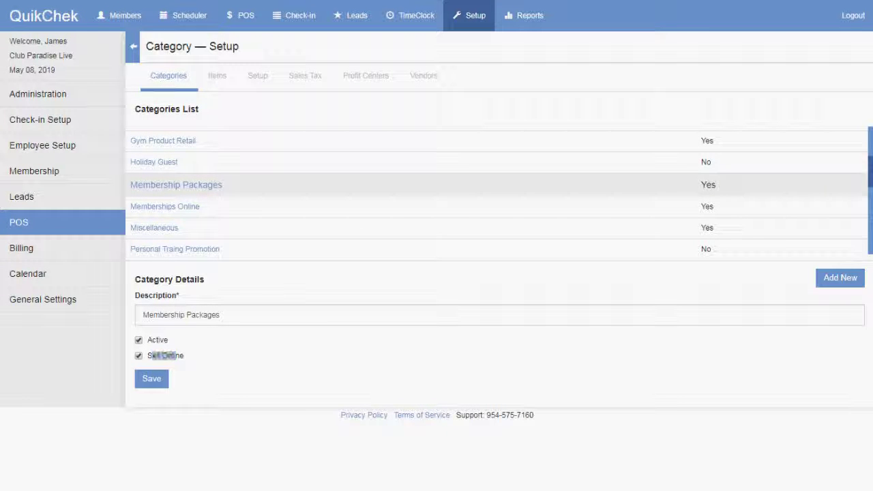
pyautogui.click(174, 250)
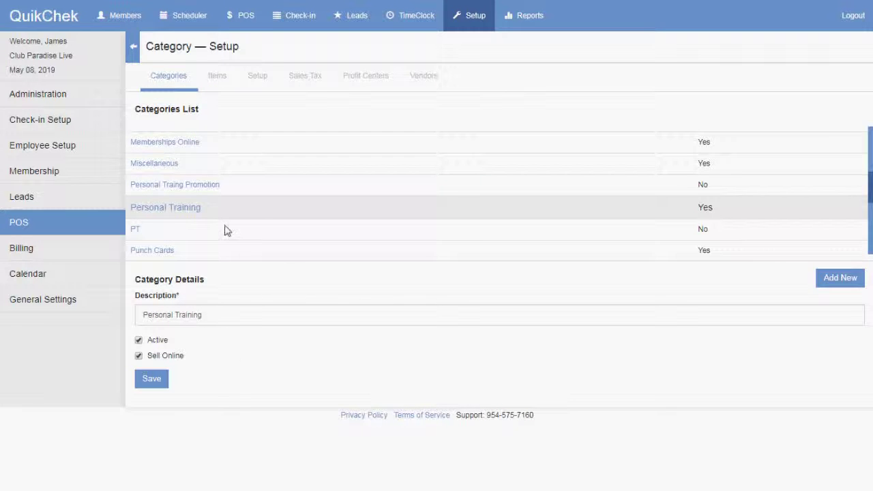
pyautogui.click(217, 77)
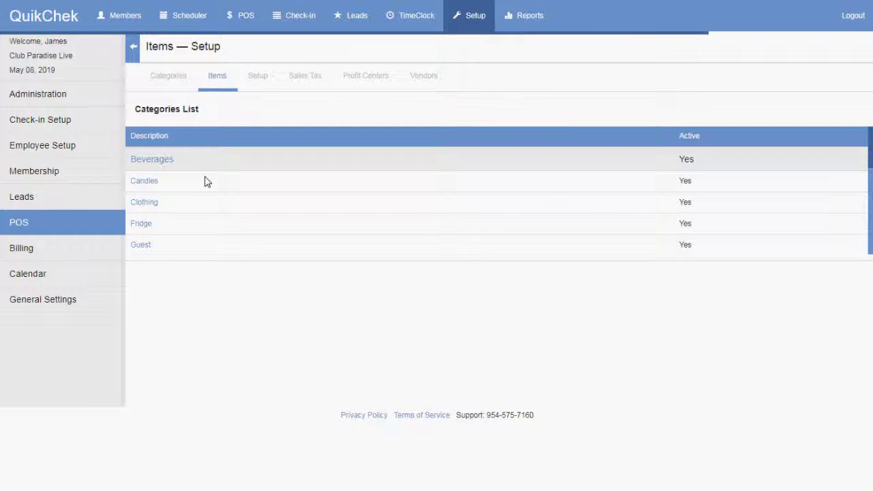
# Step: Review the 20 pack and 5 Pack items in the Personal Training POS list
pyautogui.scroll(-5, 176, 202)
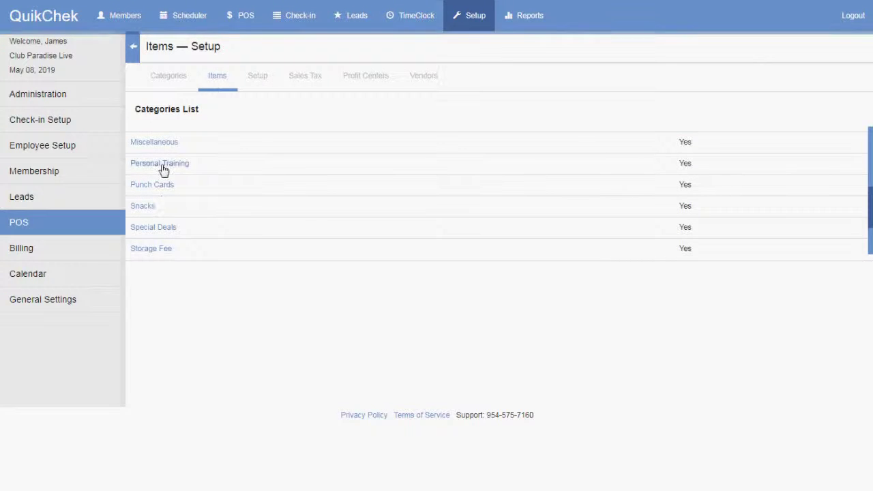
pyautogui.click(164, 166)
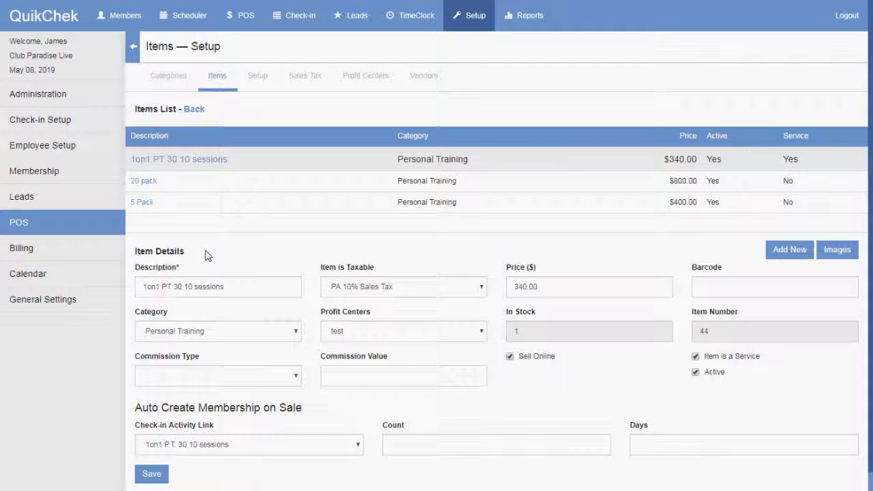
pyautogui.click(145, 182)
pyautogui.click(146, 202)
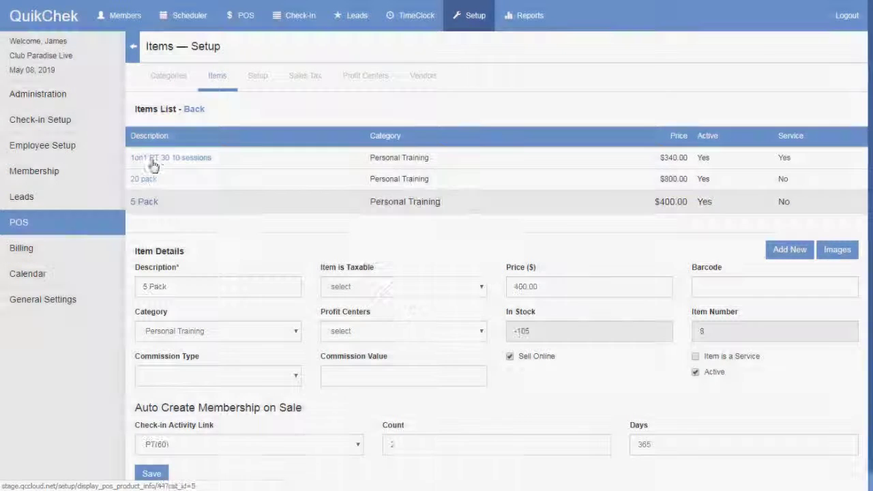
pyautogui.click(150, 159)
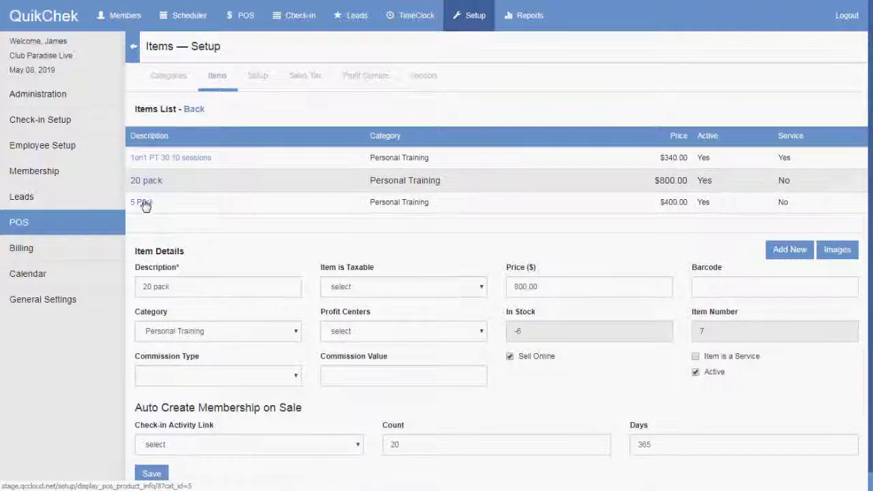
pyautogui.click(145, 204)
pyautogui.moveTo(560, 359); pyautogui.dragTo(524, 363)
pyautogui.click(355, 251)
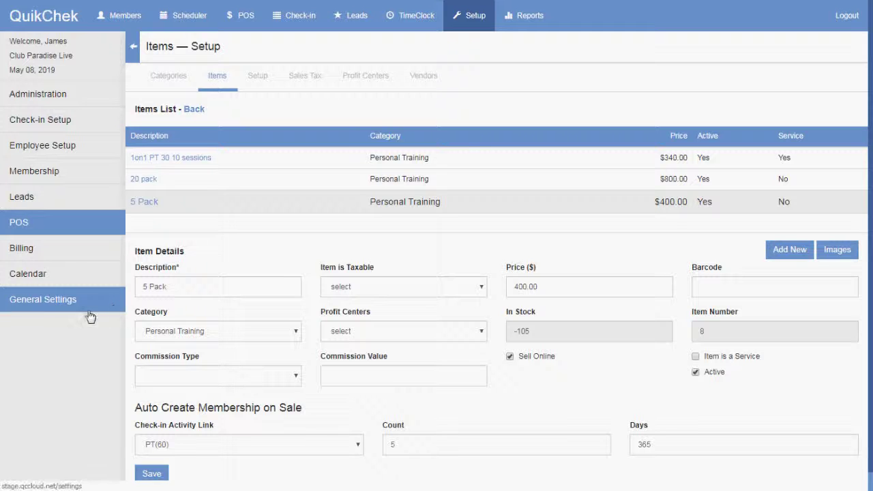
# Step: Open the members app sign-in page from the URL in General Settings
pyautogui.click(49, 303)
pyautogui.moveTo(283, 326); pyautogui.dragTo(143, 324)
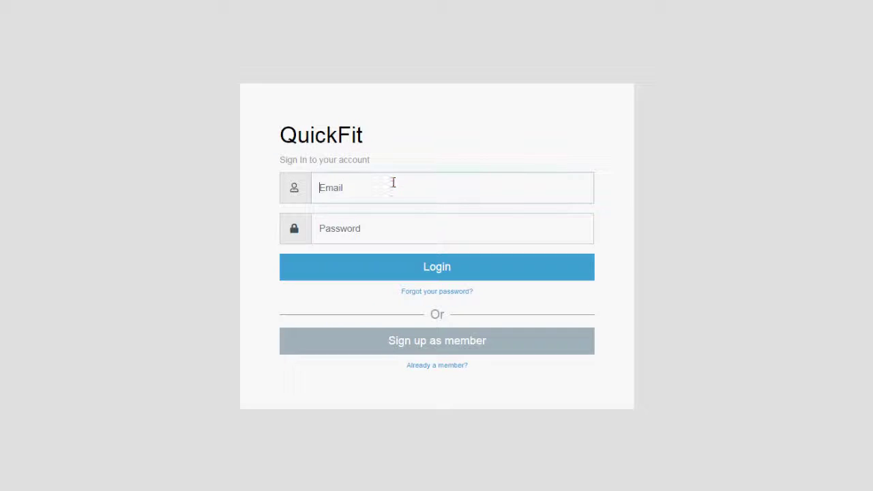
pyautogui.click(393, 183)
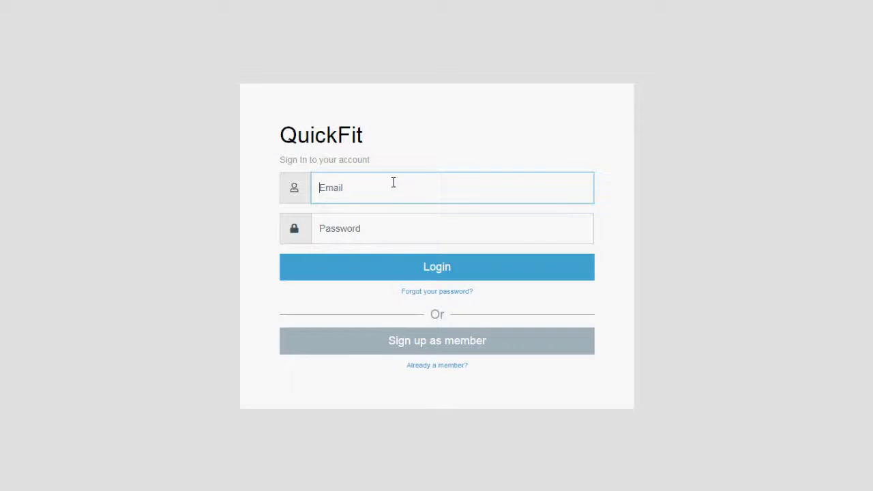
# Step: Log in to the QuikFit member app with the member's e-mail and password
pyautogui.write('bec')
pyautogui.press('Tab')
pyautogui.press('Return')
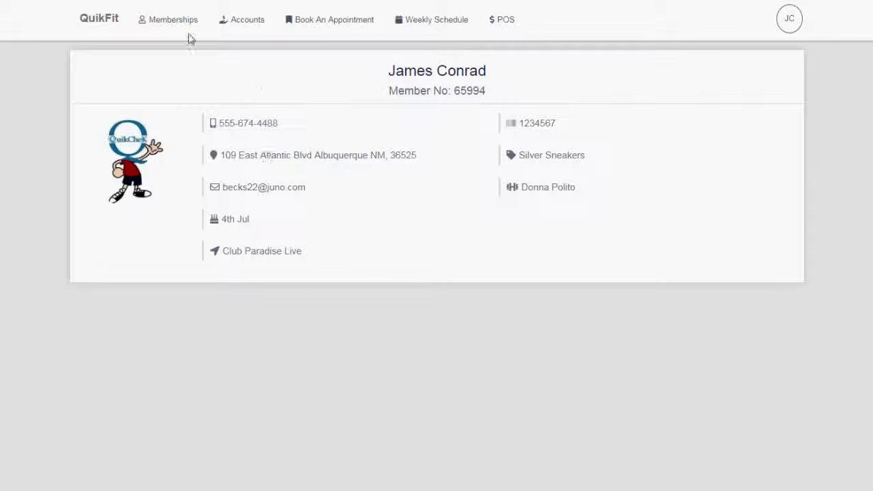
# Step: Browse the member's Memberships, Accounts and Book An Appointment pages, ending on the POS shop
pyautogui.click(170, 24)
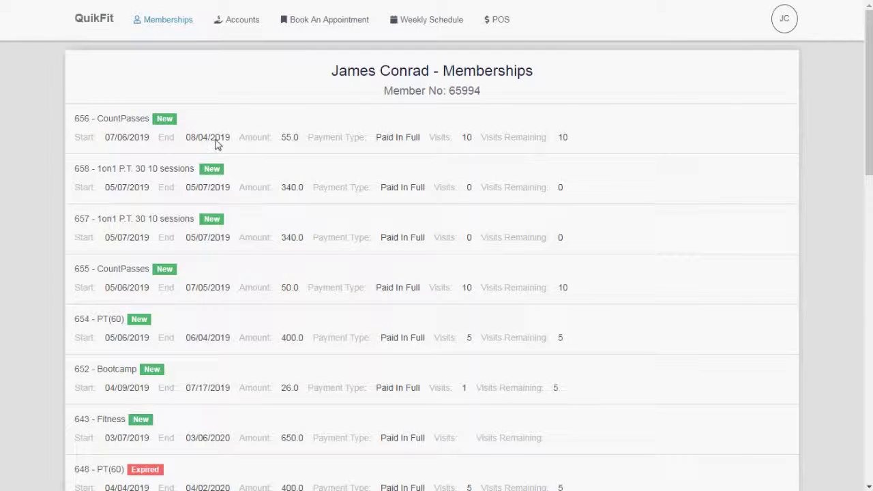
pyautogui.click(238, 23)
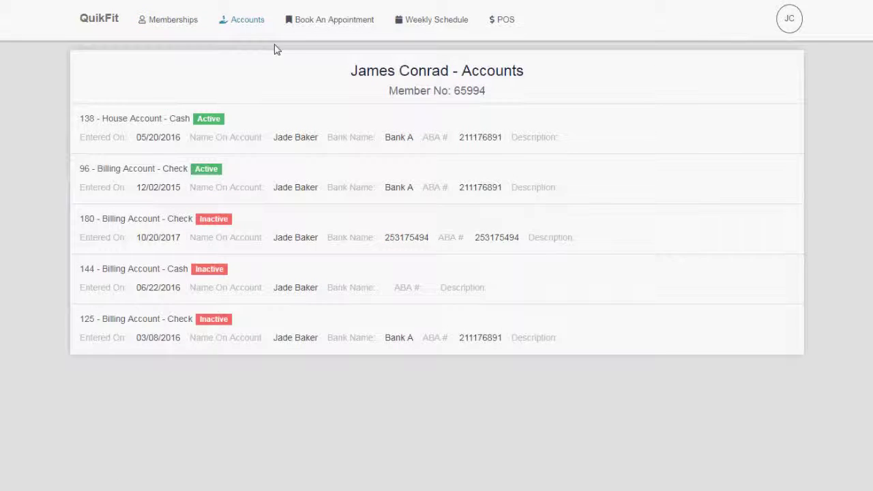
pyautogui.click(335, 25)
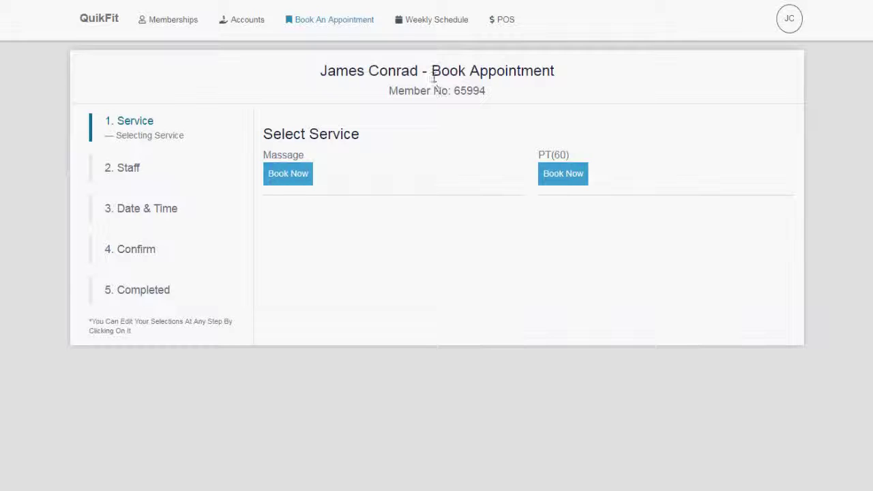
pyautogui.click(507, 26)
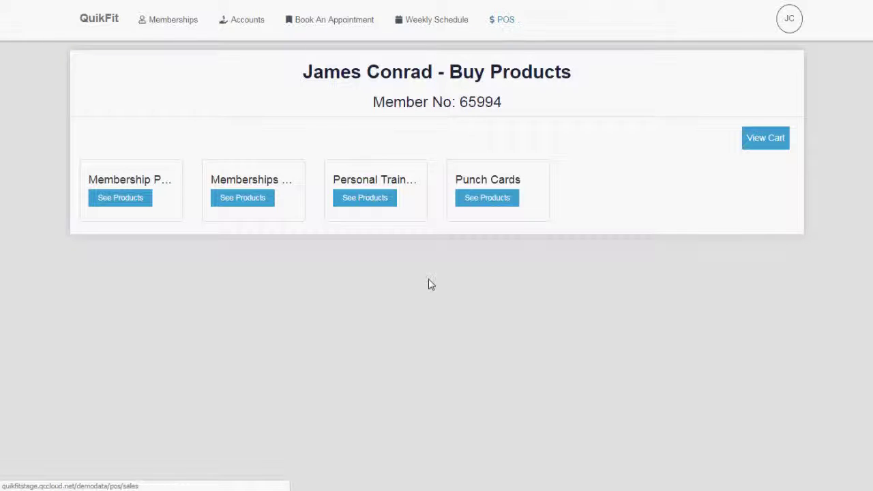
# Step: Add the $400.00 5 Pack from Personal Training products to the cart
pyautogui.moveTo(102, 180); pyautogui.dragTo(156, 179)
pyautogui.click(120, 197)
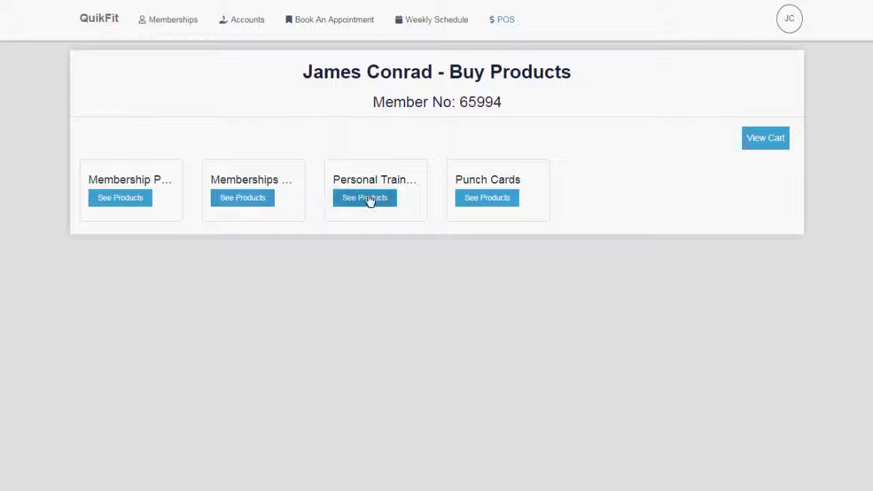
pyautogui.click(365, 198)
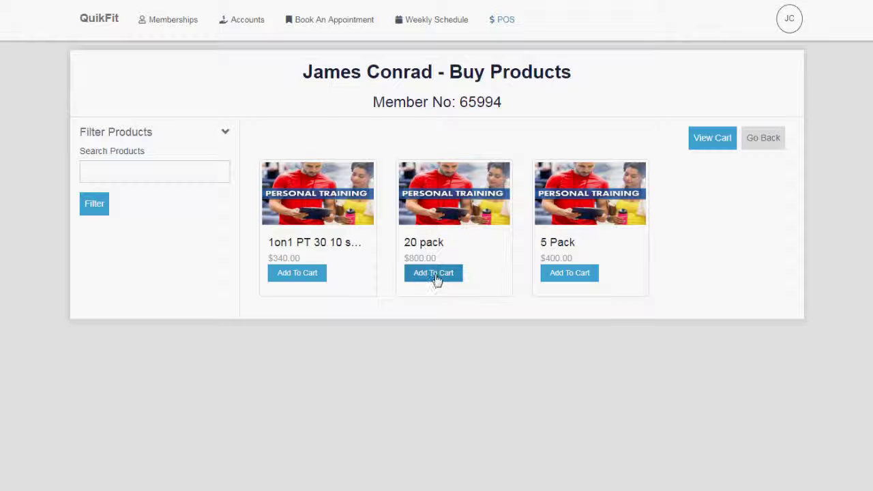
pyautogui.click(563, 274)
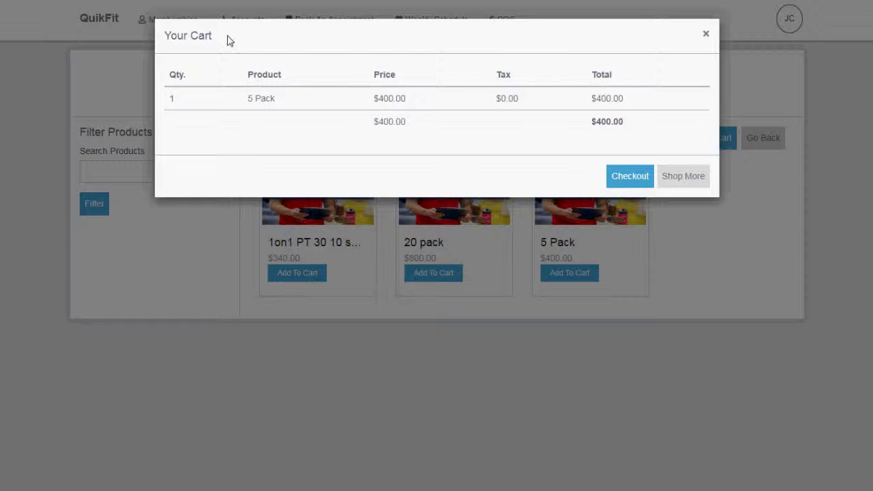
pyautogui.moveTo(230, 41); pyautogui.dragTo(165, 35)
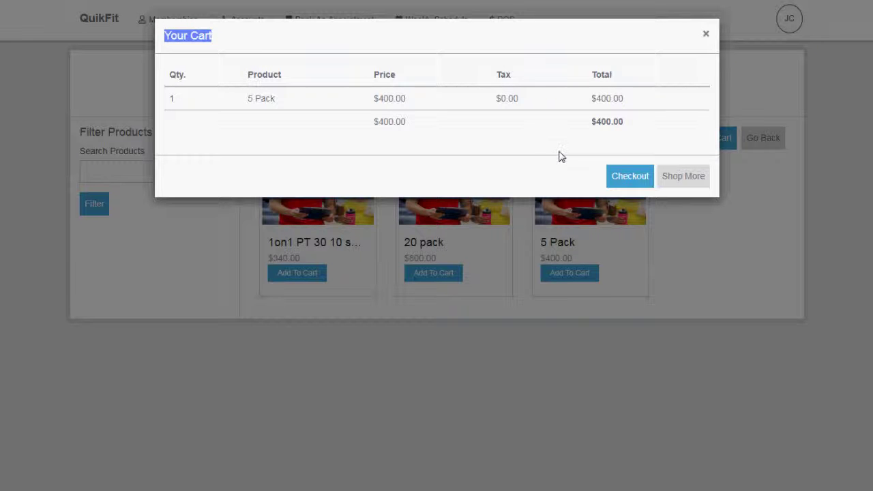
# Step: Check out and pay $400.00 for the 5 Pack using the saved card details
pyautogui.click(638, 179)
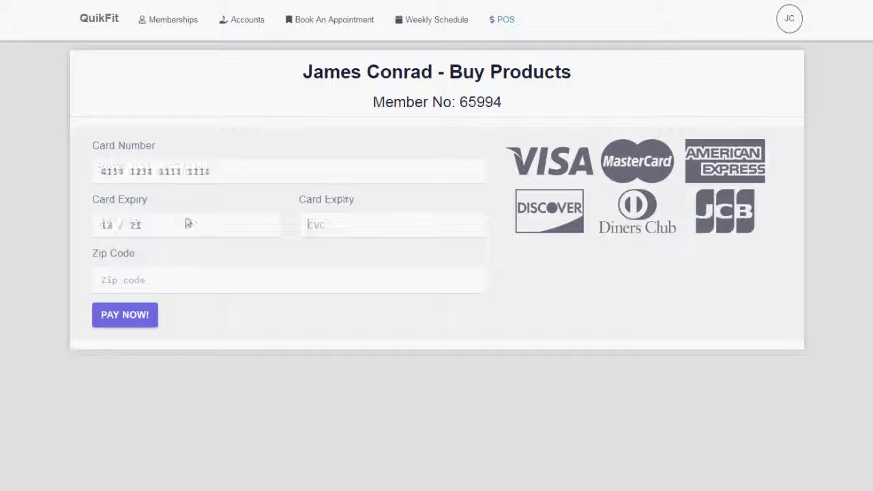
pyautogui.press('Tab')
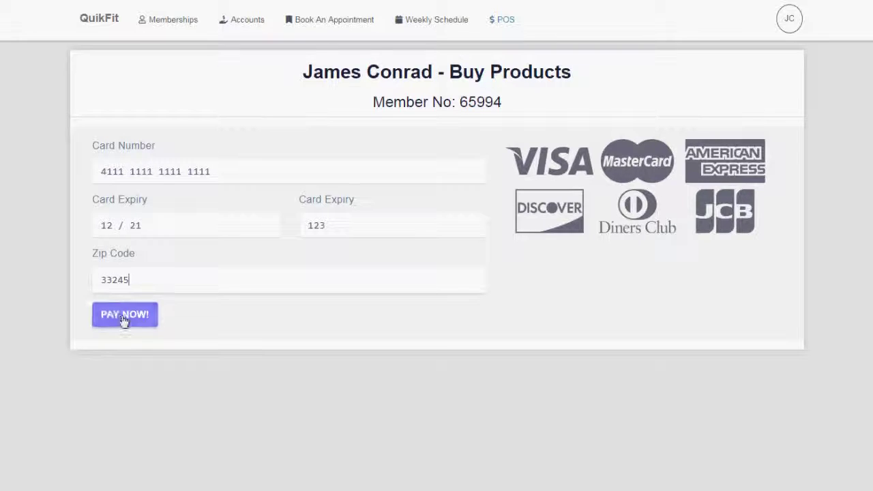
pyautogui.click(123, 319)
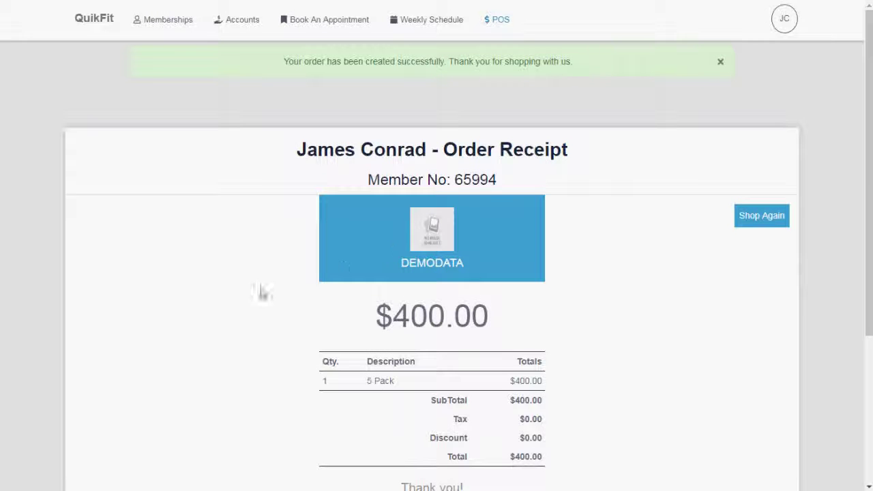
pyautogui.scroll(-3, 232, 283)
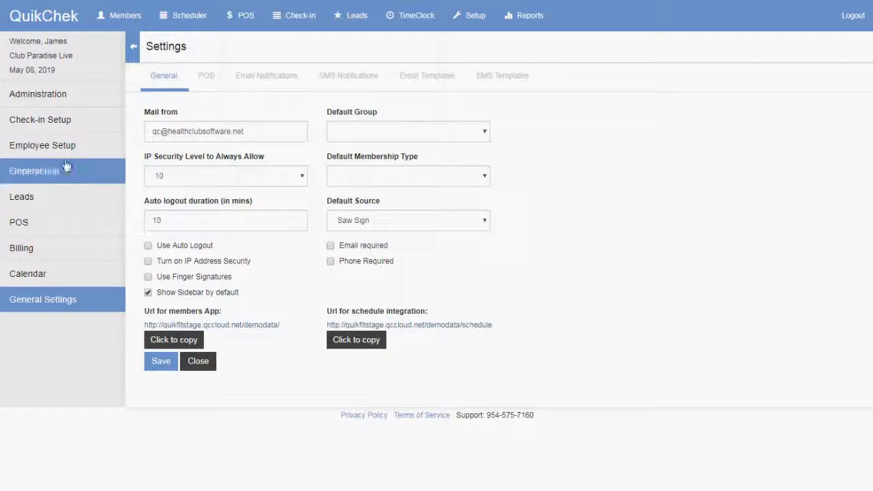
# Step: Reopen QuikChek's POS Items setup and scroll the categories list down to Storage Fee
pyautogui.click(43, 228)
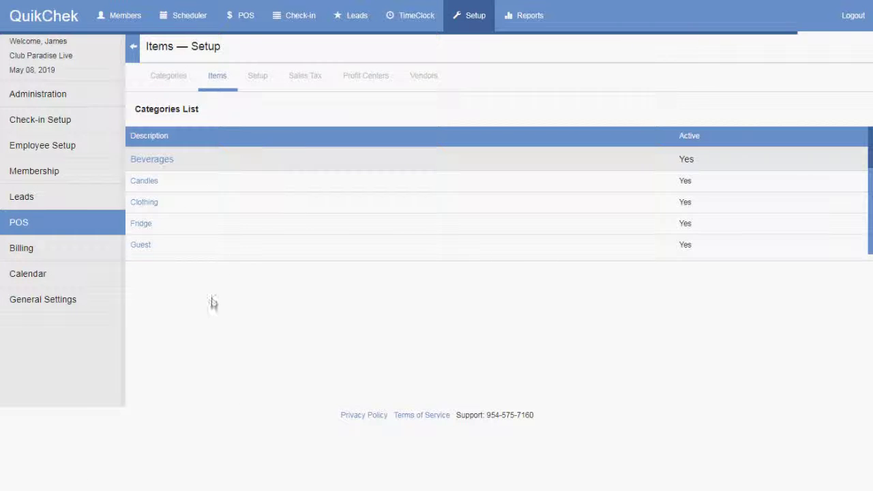
pyautogui.click(169, 85)
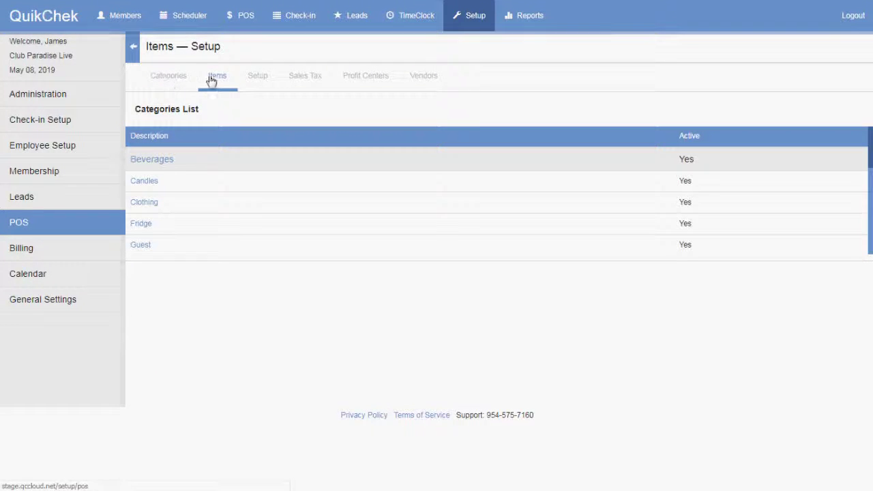
pyautogui.click(215, 80)
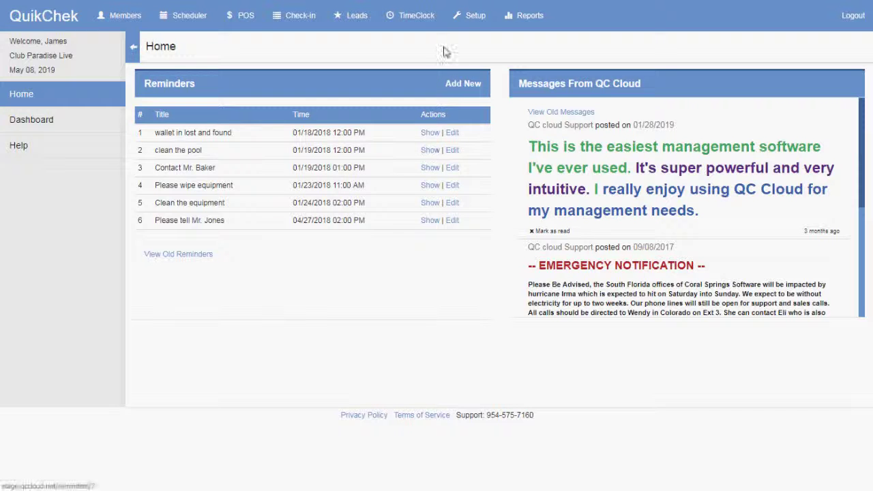
pyautogui.click(470, 15)
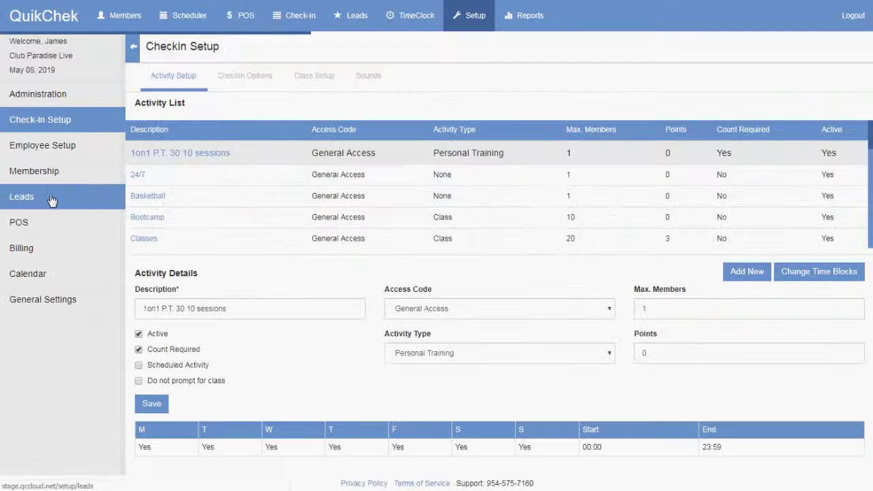
pyautogui.click(31, 222)
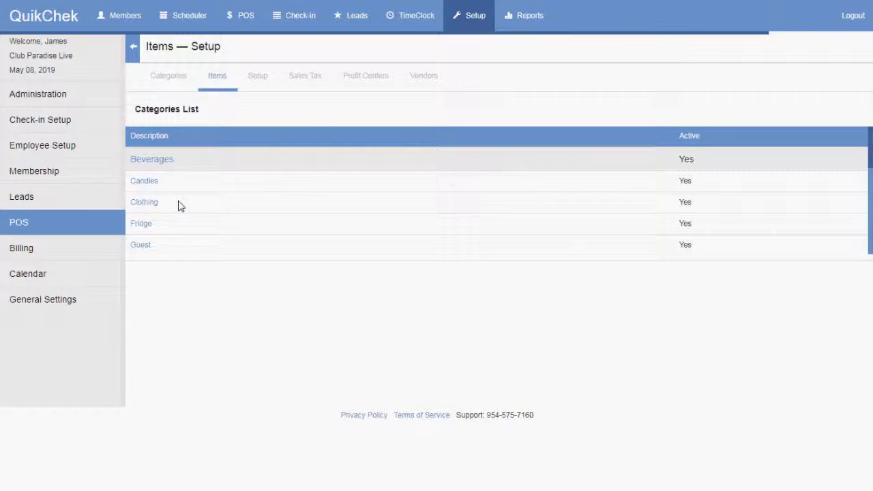
pyautogui.scroll(-4, 181, 206)
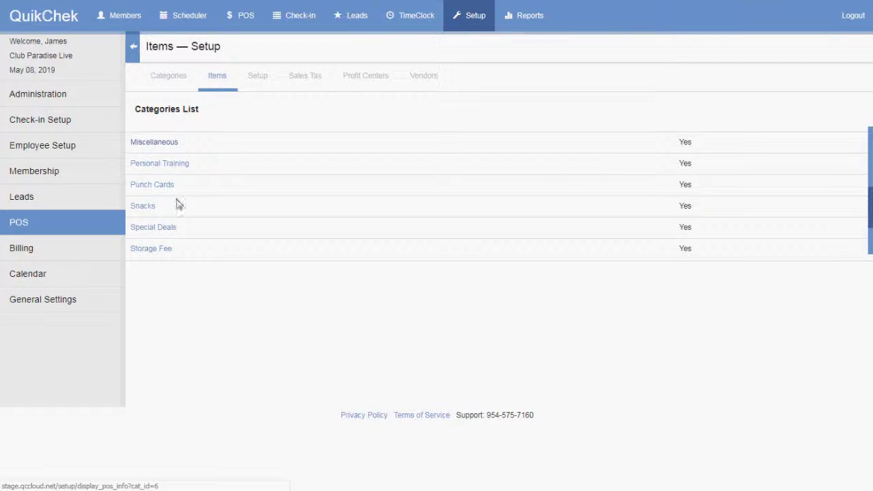
# Step: View the 20 pack item's attached personal-training image at full size
pyautogui.click(162, 165)
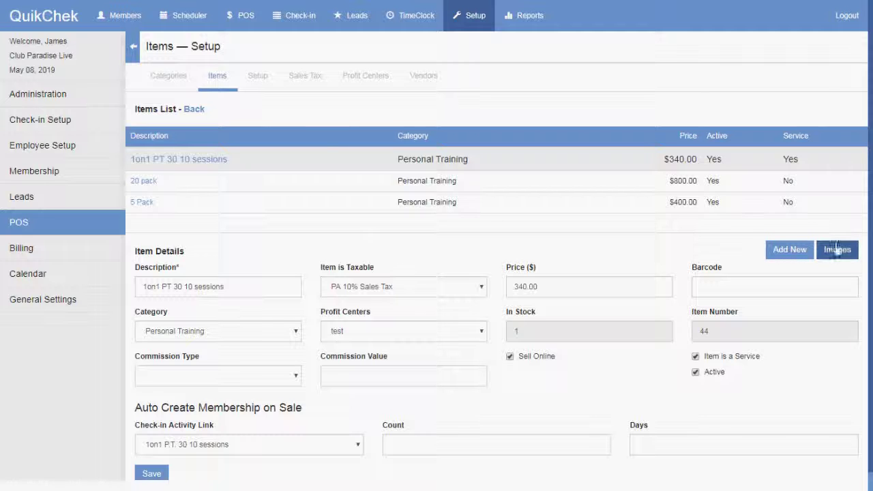
pyautogui.click(145, 182)
pyautogui.click(838, 251)
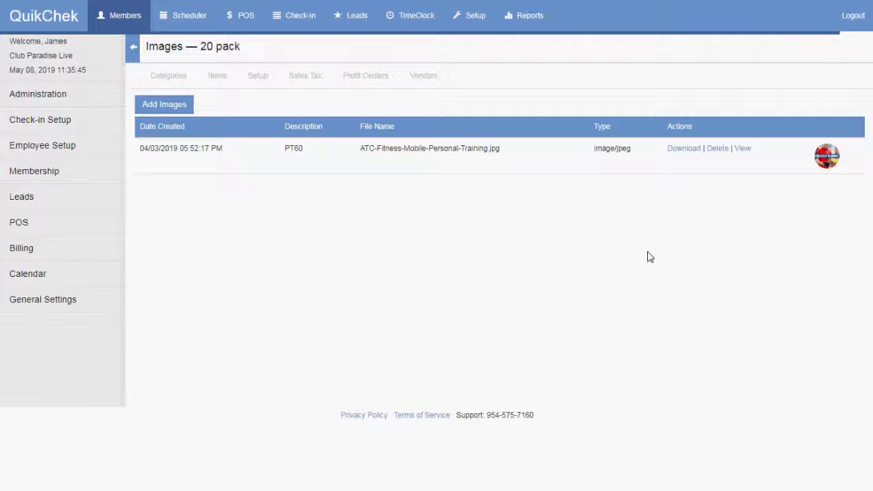
pyautogui.click(745, 151)
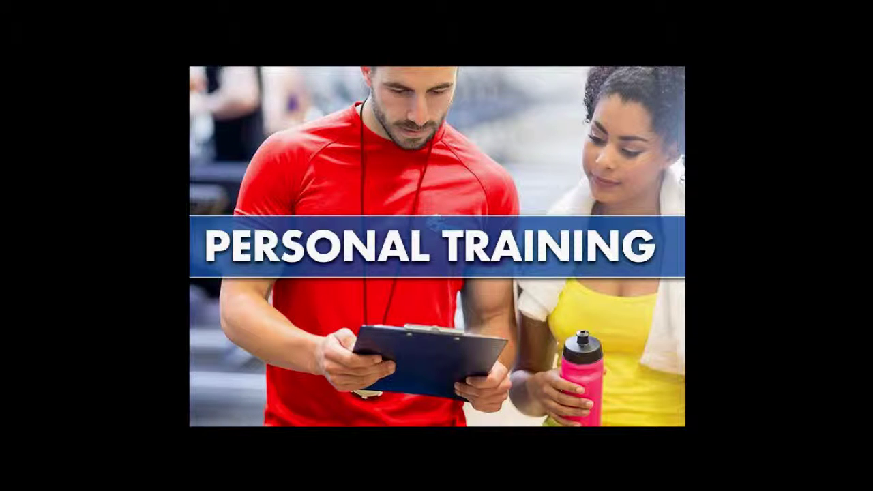
# Step: Delete that image from the 20 pack Images list and go to the 'personal training' Google search
pyautogui.hotkey('alt', 'Left')
pyautogui.click(717, 148)
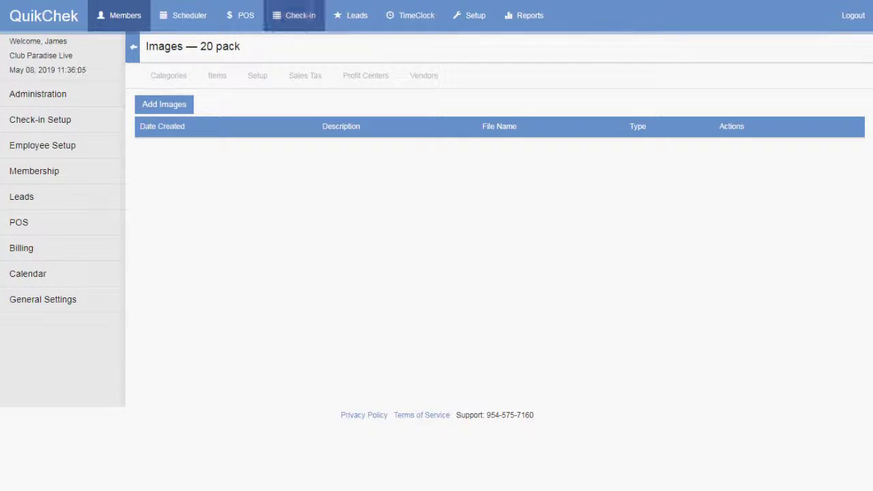
pyautogui.hotkey('ctrl', 'Tab')
pyautogui.moveTo(203, 31); pyautogui.dragTo(96, 28)
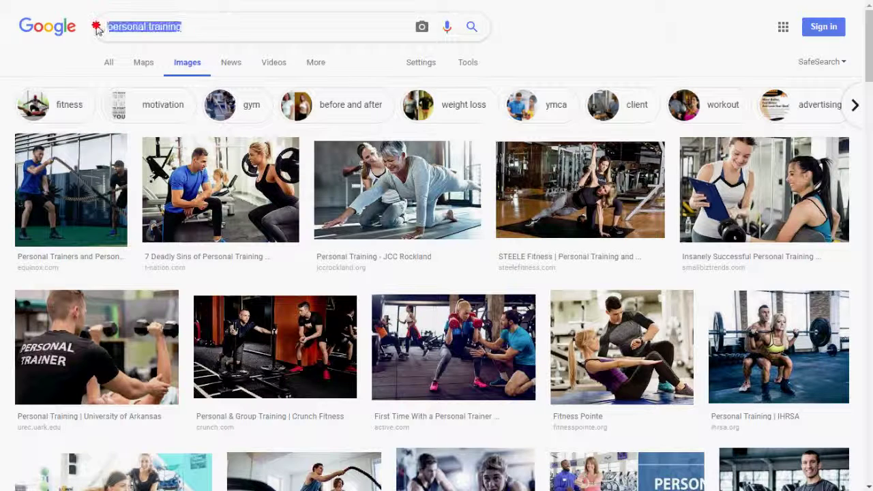
# Step: Save a trainer photo from the 'personal training' image results as PT_2.jpg in videos
pyautogui.click(196, 27)
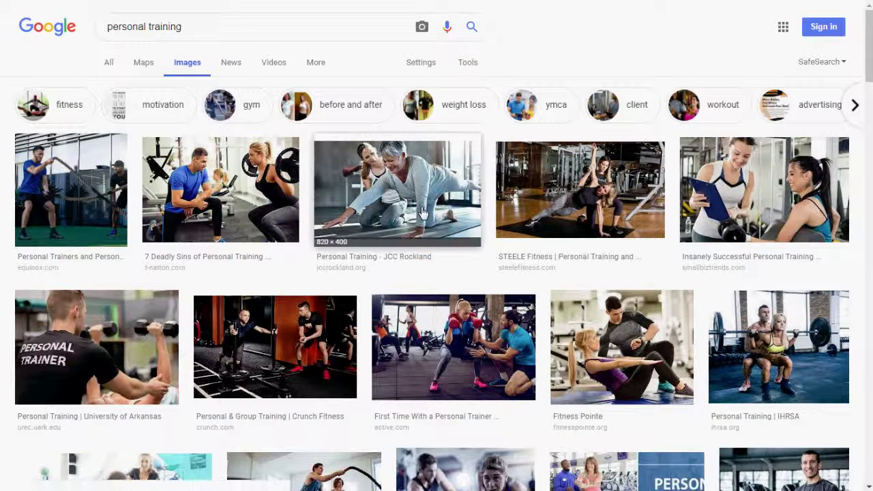
pyautogui.scroll(-4, 403, 216)
pyautogui.scroll(-1, 403, 217)
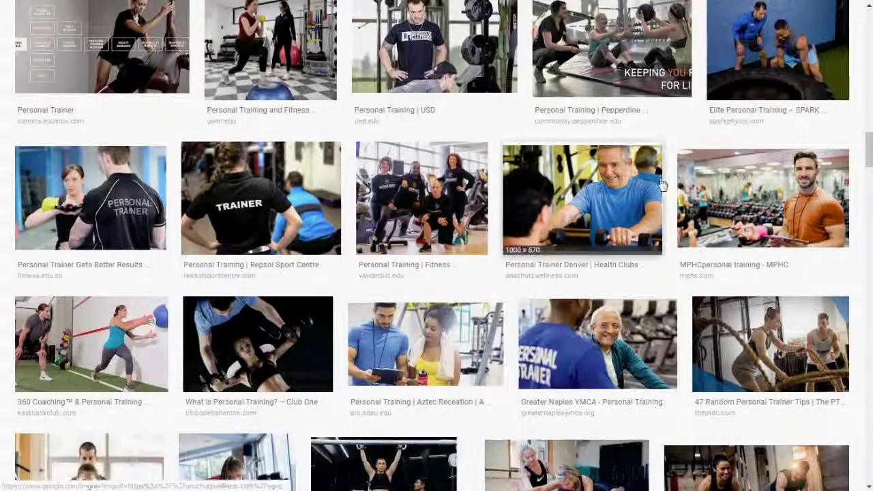
pyautogui.click(86, 196)
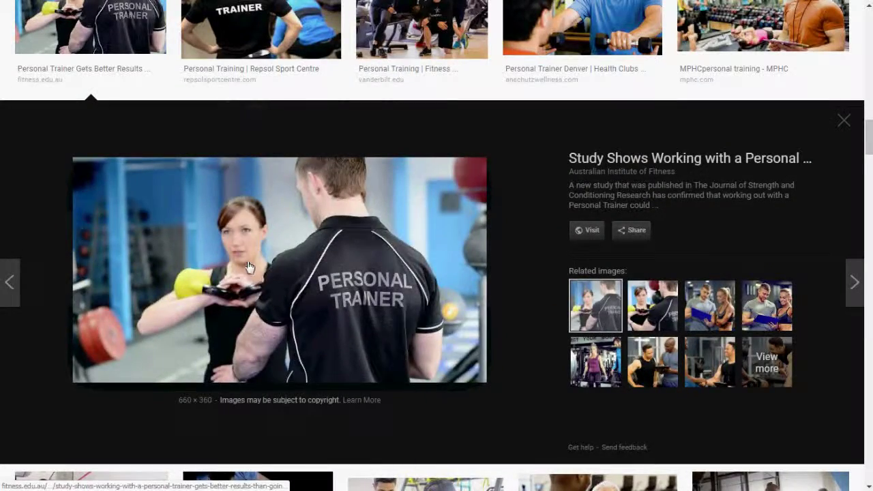
pyautogui.rightClick(268, 251)
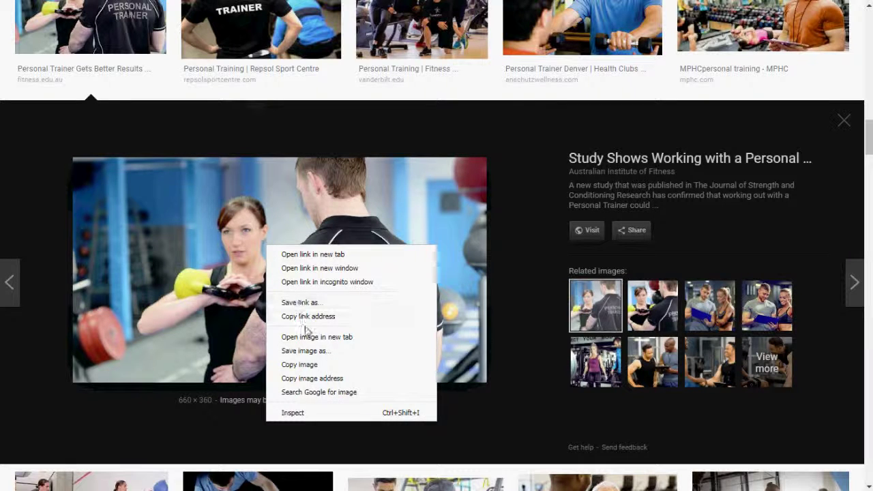
pyautogui.click(307, 351)
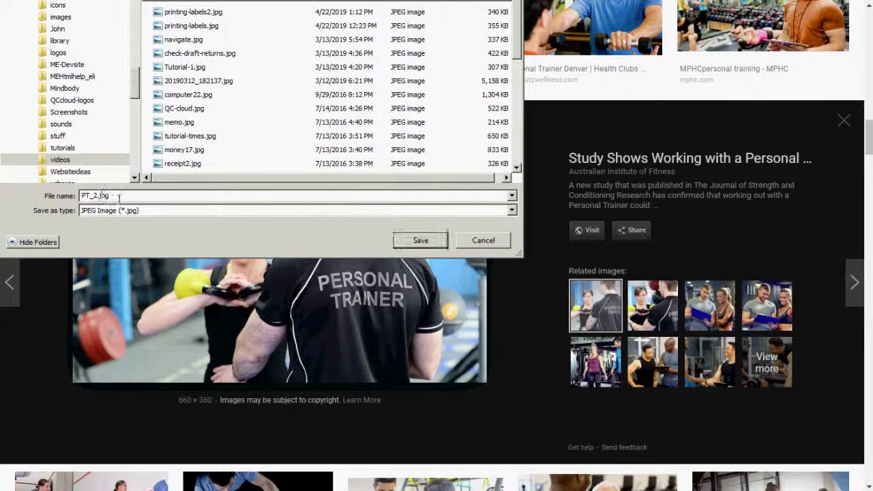
pyautogui.moveTo(112, 197); pyautogui.dragTo(61, 198)
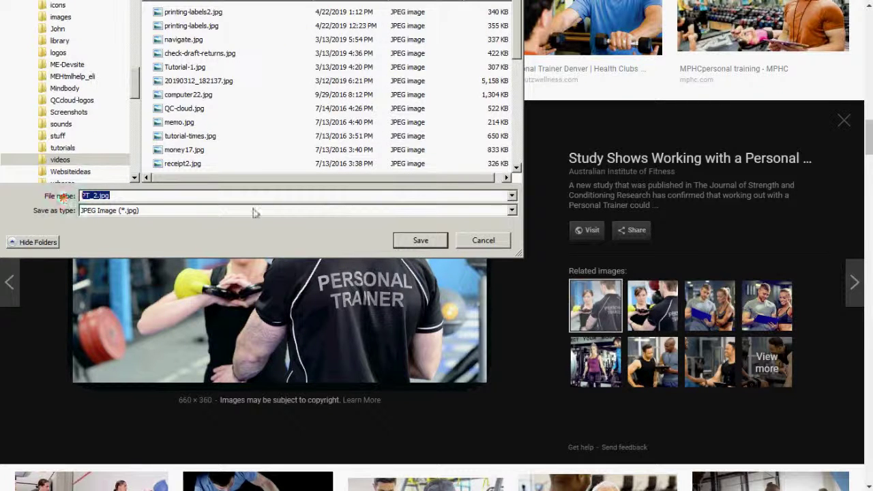
pyautogui.click(417, 240)
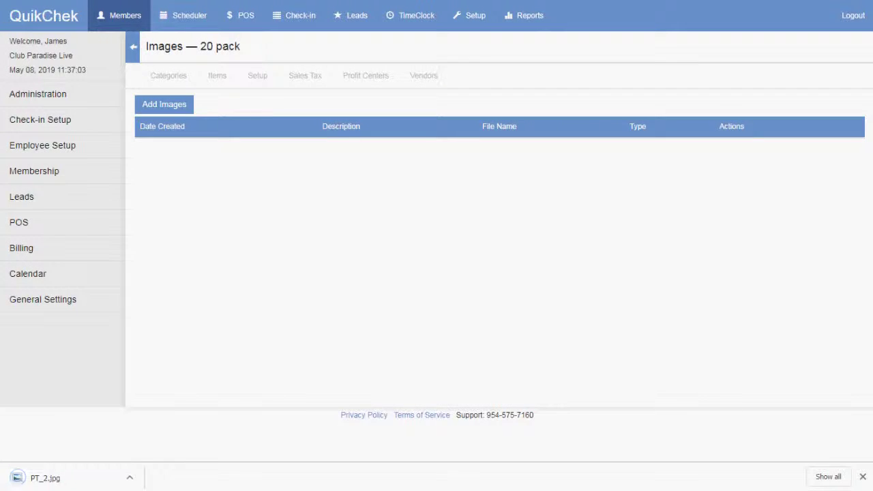
# Step: Add a new image to the 20 pack, selecting PT_2.jpg from the MEwebsite videos folder
pyautogui.click(181, 107)
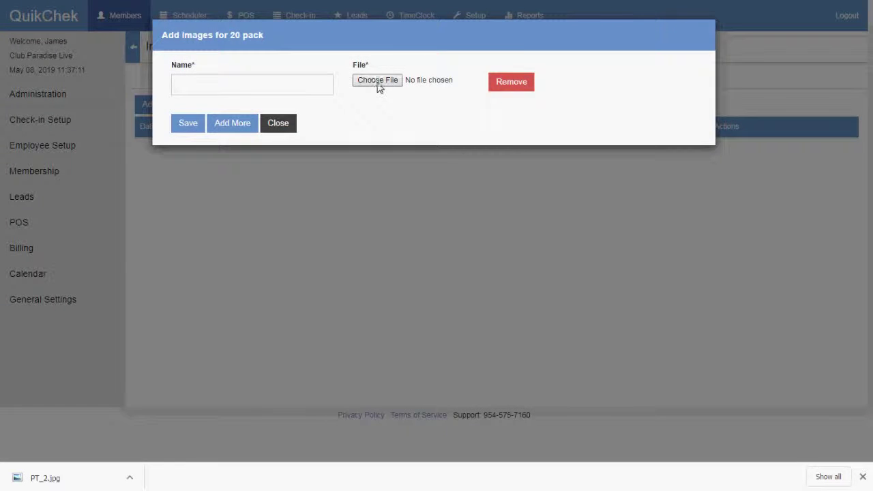
pyautogui.click(378, 80)
pyautogui.click(151, 100)
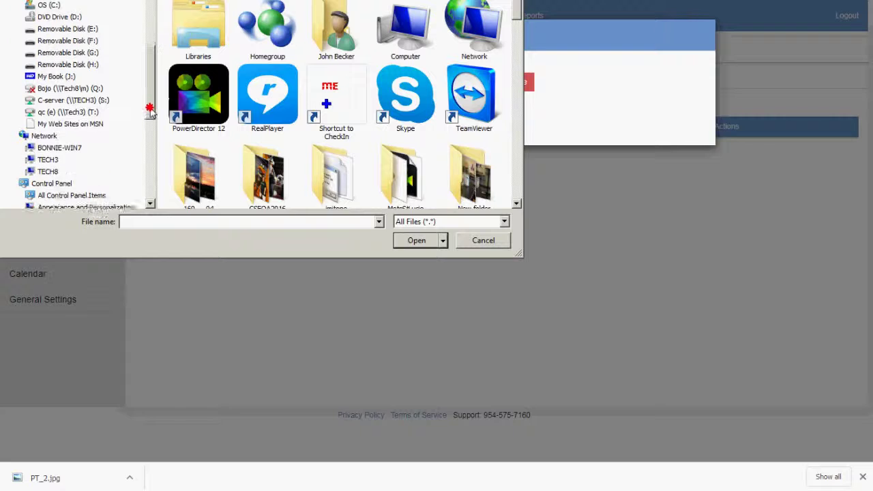
pyautogui.click(98, 88)
pyautogui.click(218, 123)
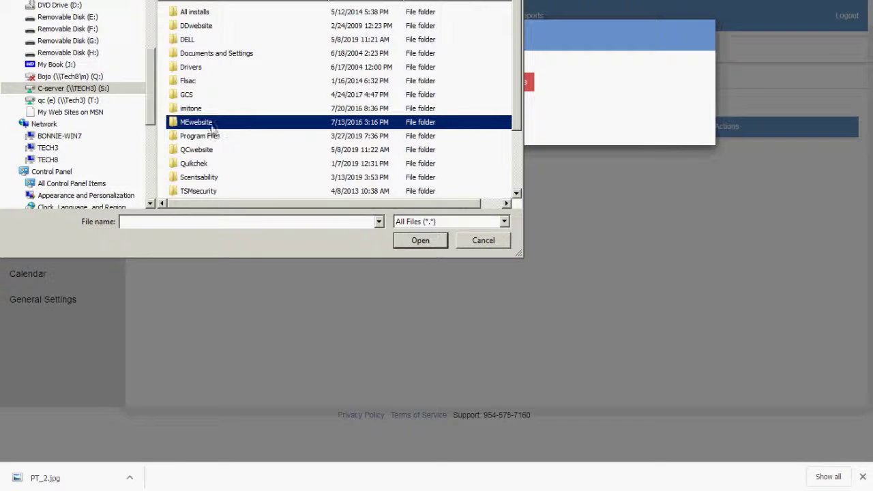
pyautogui.doubleClick(206, 122)
pyautogui.click(206, 122)
pyautogui.press('v')
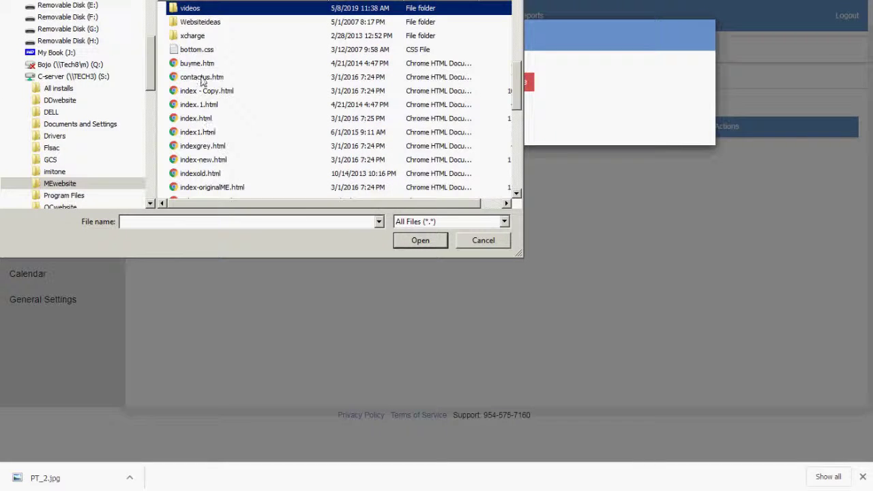
pyautogui.doubleClick(195, 8)
pyautogui.click(213, 70)
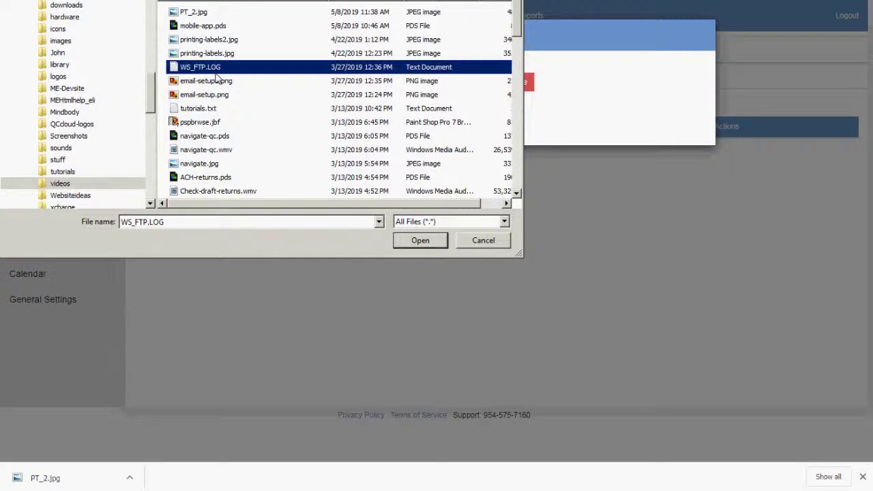
pyautogui.click(184, 14)
pyautogui.click(420, 240)
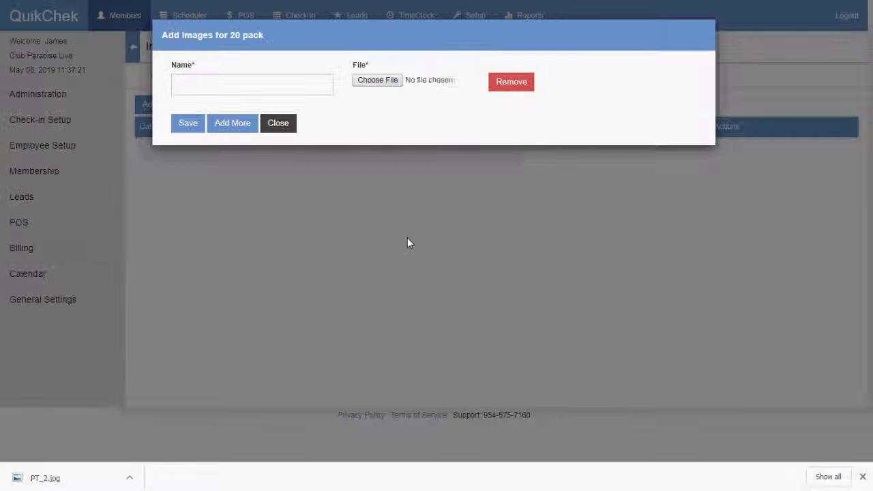
# Step: Name the image PT2 and save it to the 20 pack item
pyautogui.click(245, 87)
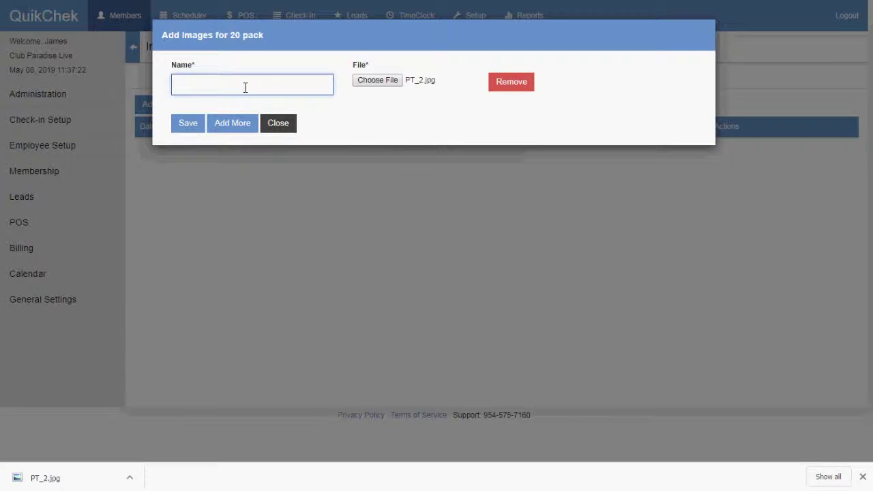
pyautogui.click(190, 123)
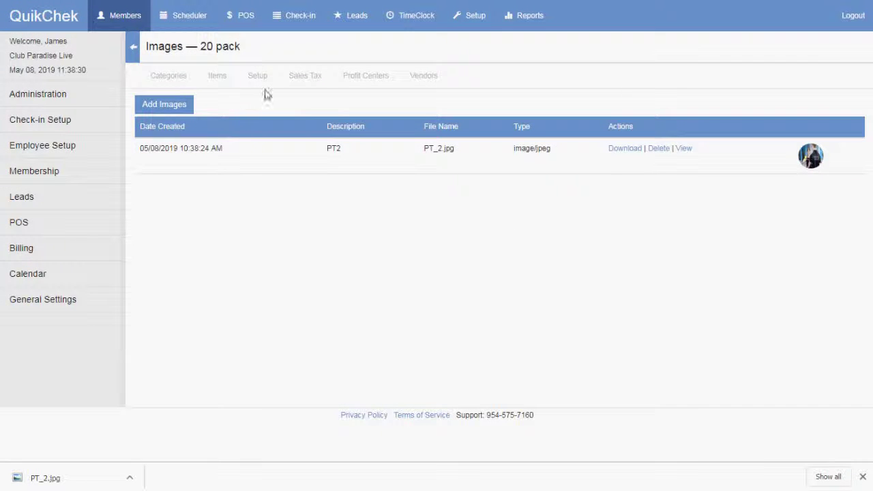
pyautogui.moveTo(197, 46); pyautogui.dragTo(243, 47)
# Step: Visit Memberships, return to Buy Products, and reopen the Personal Training products to refresh them
pyautogui.click(266, 51)
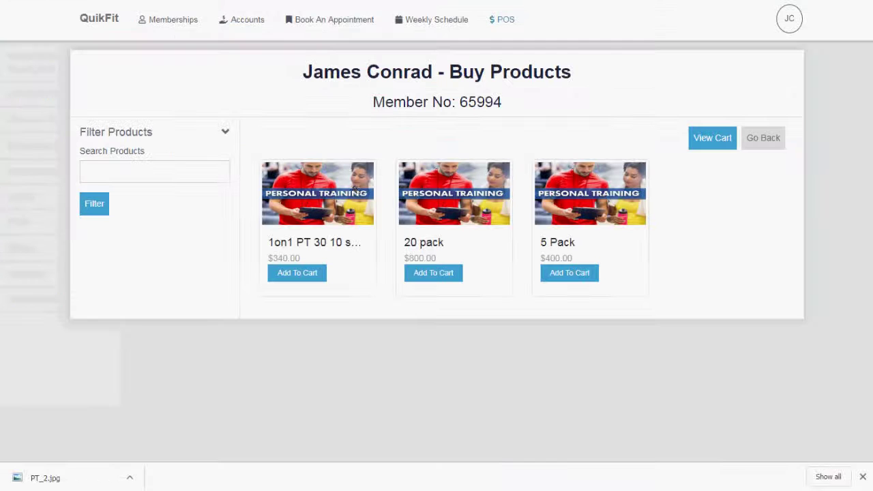
pyautogui.click(174, 23)
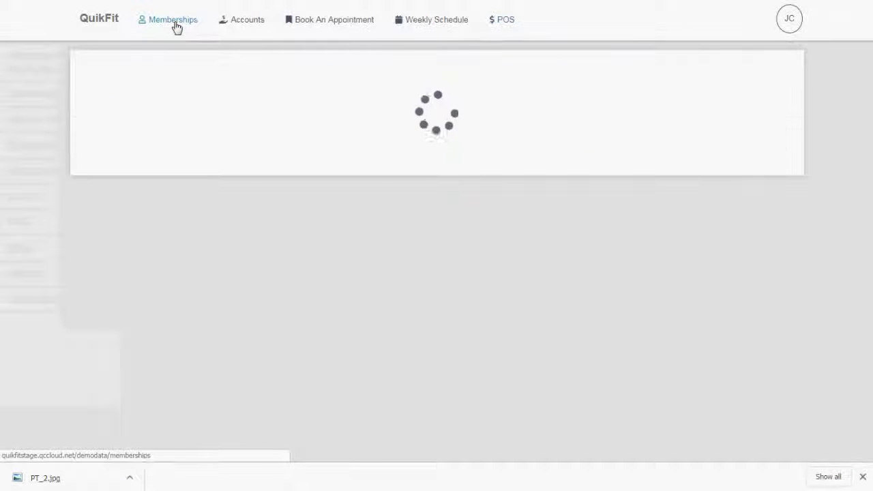
pyautogui.click(497, 21)
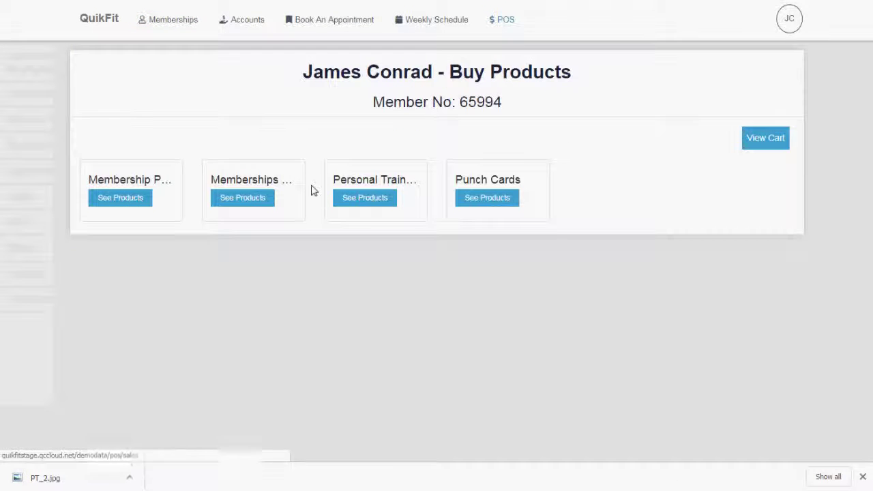
pyautogui.click(366, 200)
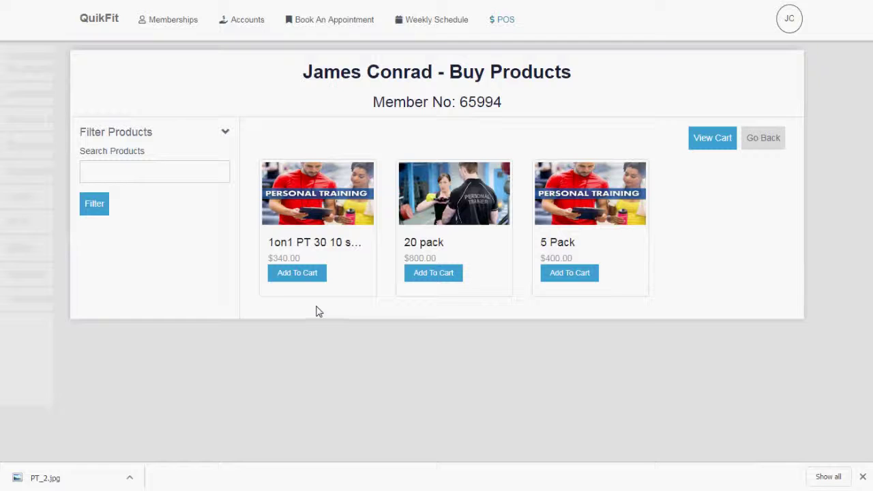